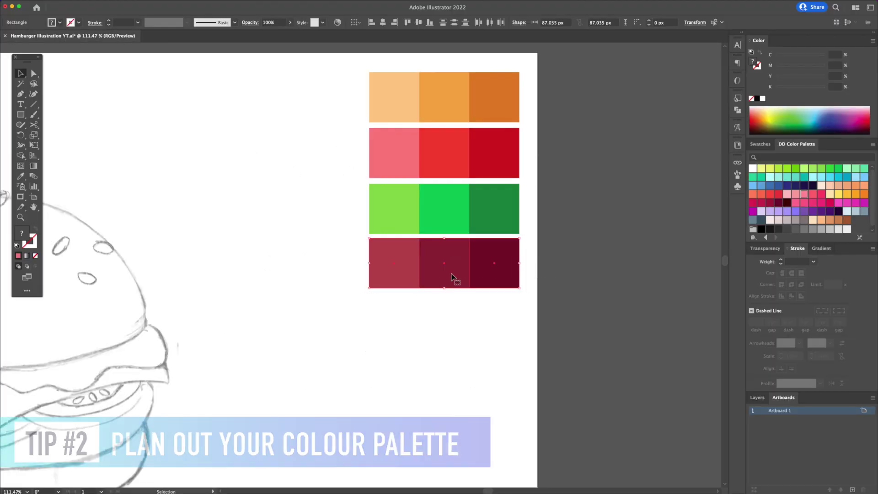
- Duplicate the maroon row into a fifth row coloured yellow, golden yellow and orange
left_click_drag(488, 272, 487, 327, "alt+shift")
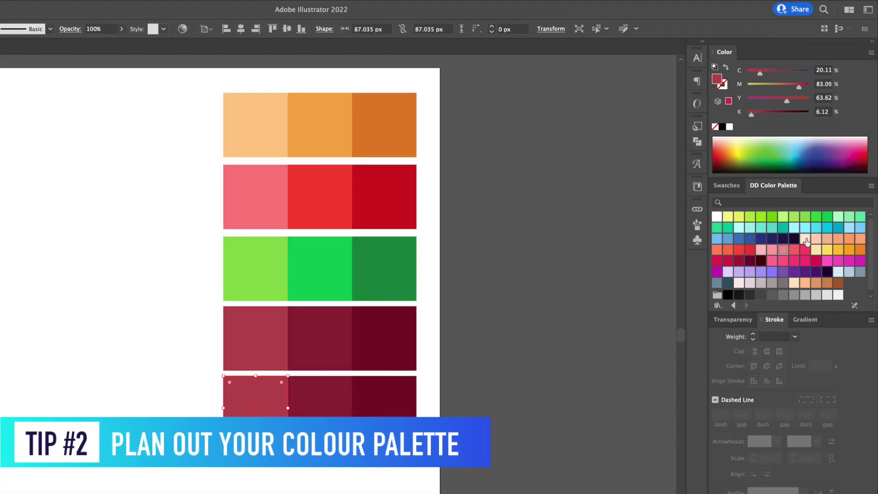
left_click(827, 250)
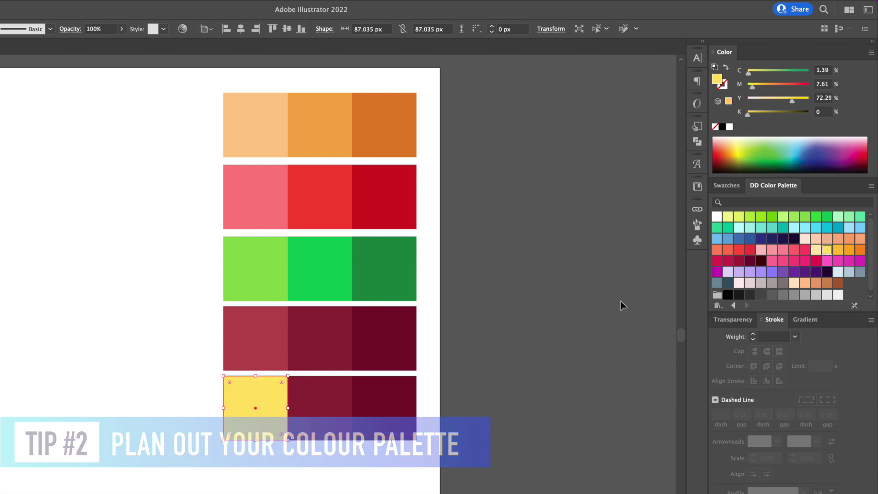
left_click(332, 399)
left_click(841, 251)
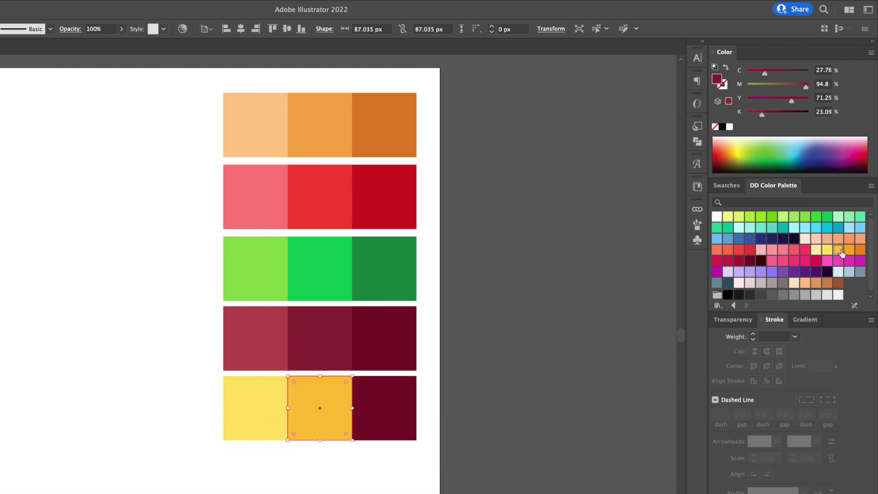
left_click(403, 393)
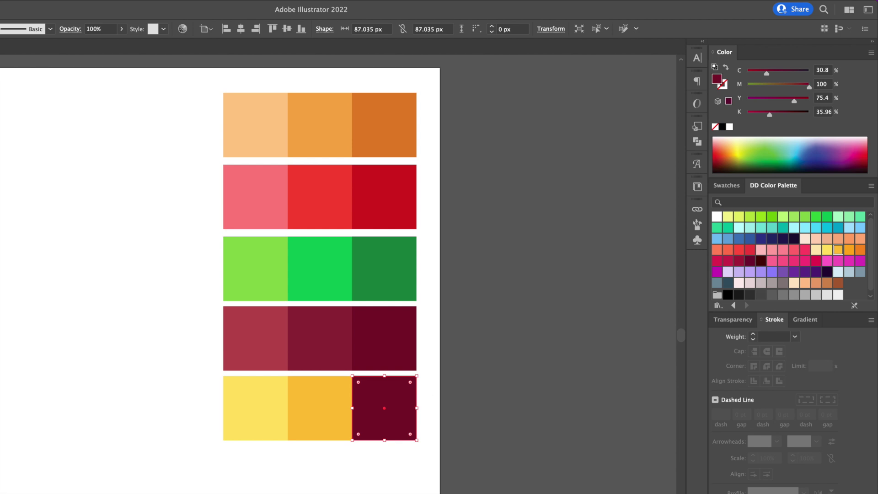
left_click(856, 251)
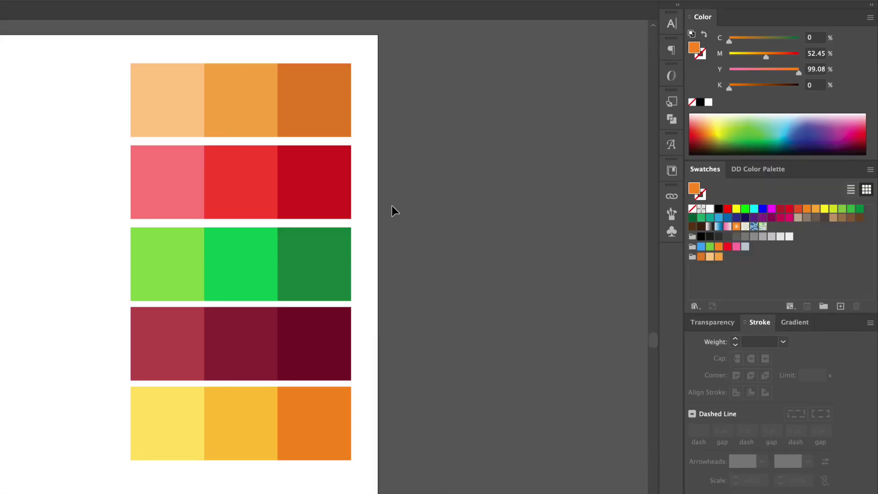
- Save the pink/red row as a colour group and the green row as the Lettuce group
left_click(255, 195)
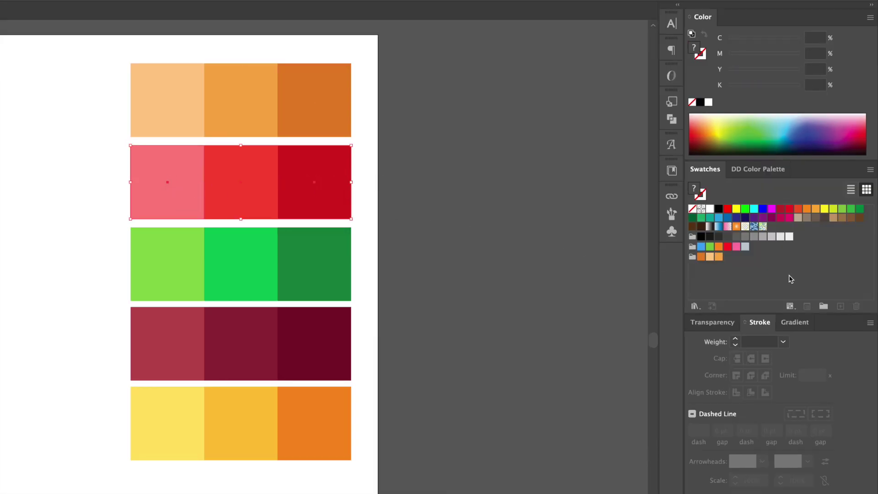
left_click(823, 306)
type("Tomato")
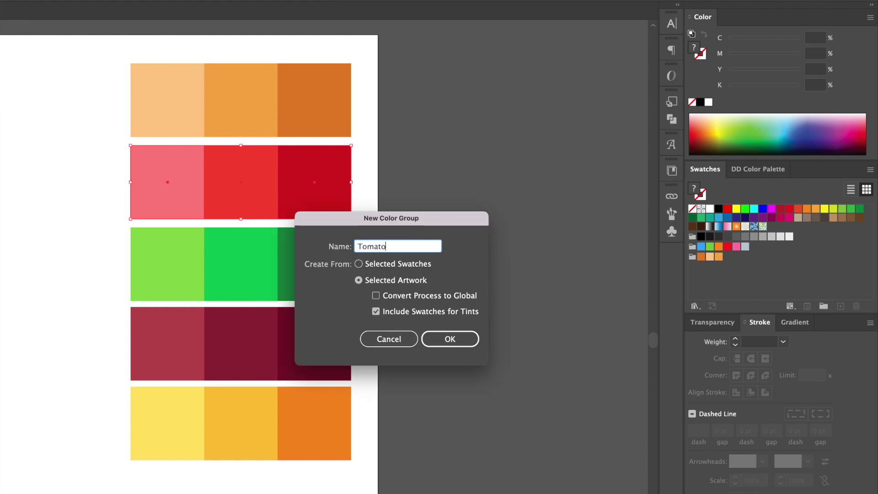
key("Return")
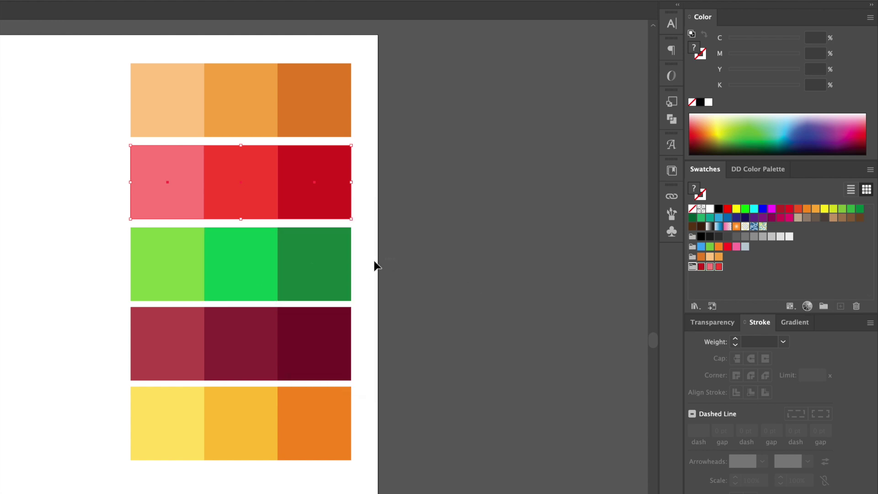
left_click(348, 281)
left_click(823, 307)
type("Lettu")
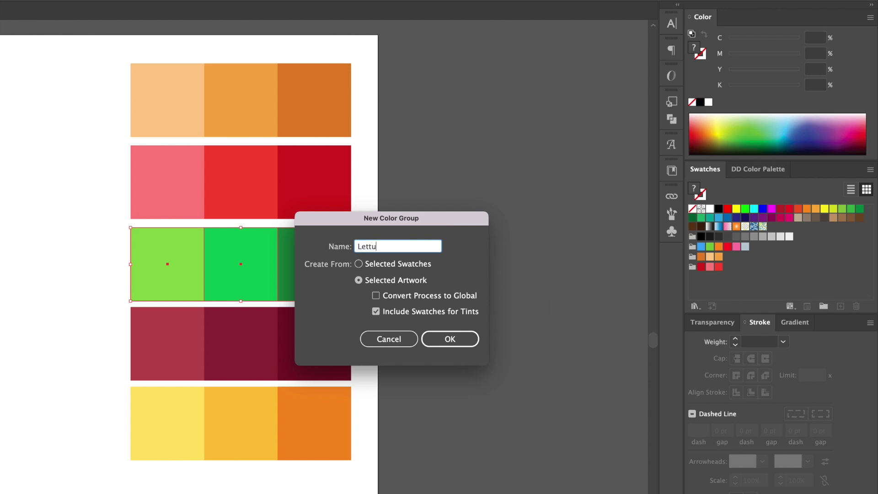
type("ce")
key("Return")
- Save the dark red row and the yellow/orange row as colour groups
left_click(217, 352)
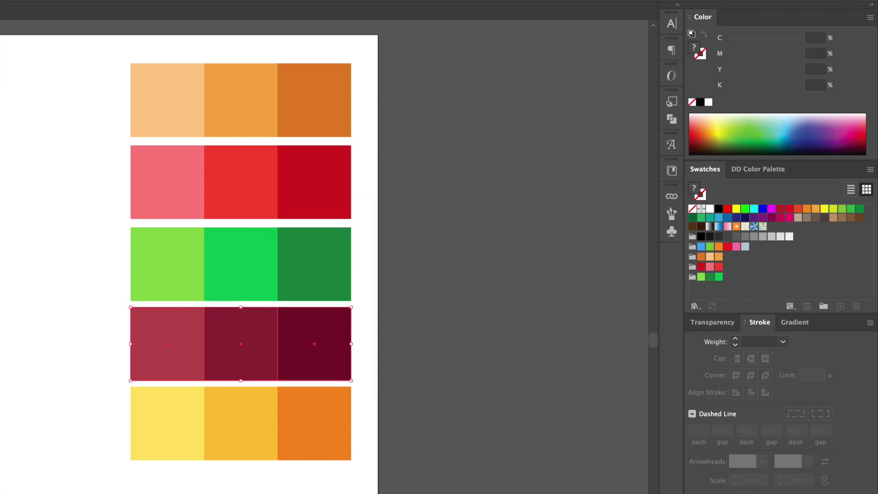
left_click(823, 305)
type("Mea")
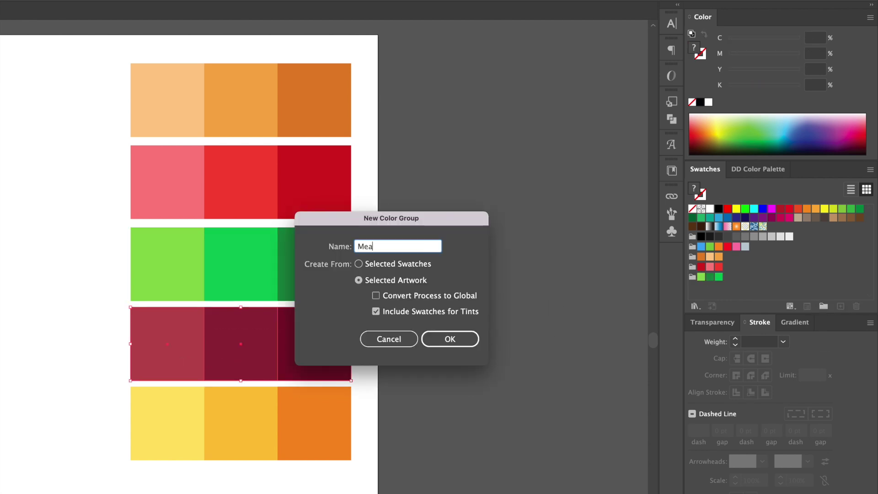
type("t")
key("Return")
left_click(270, 444)
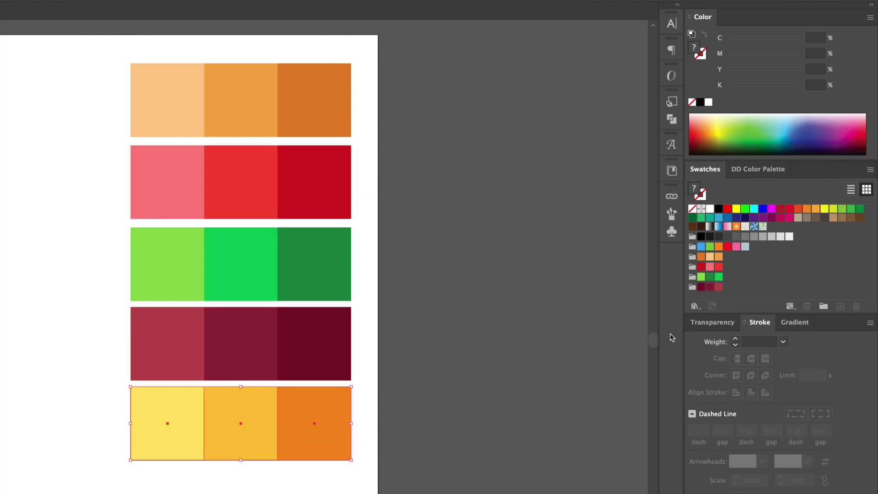
left_click(823, 306)
key("Return")
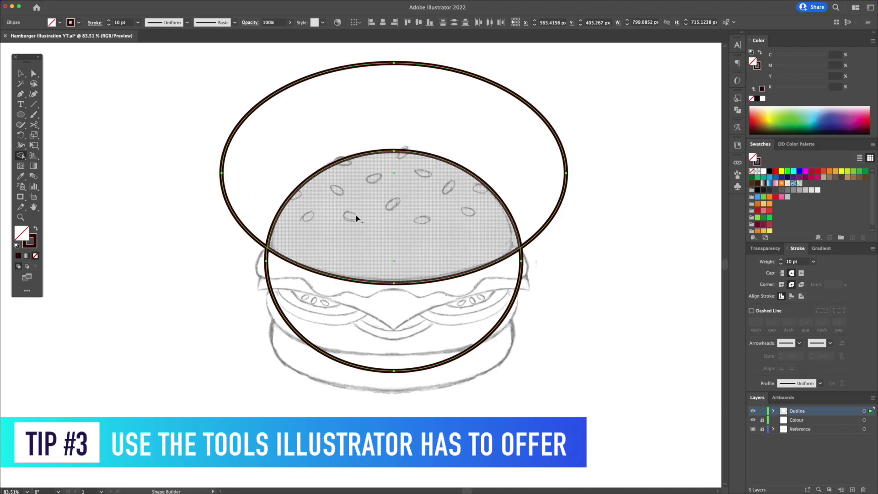
- Remove the leftover ellipse scraps so only the bun dome remains
key("v")
left_click(562, 256)
left_click(560, 212)
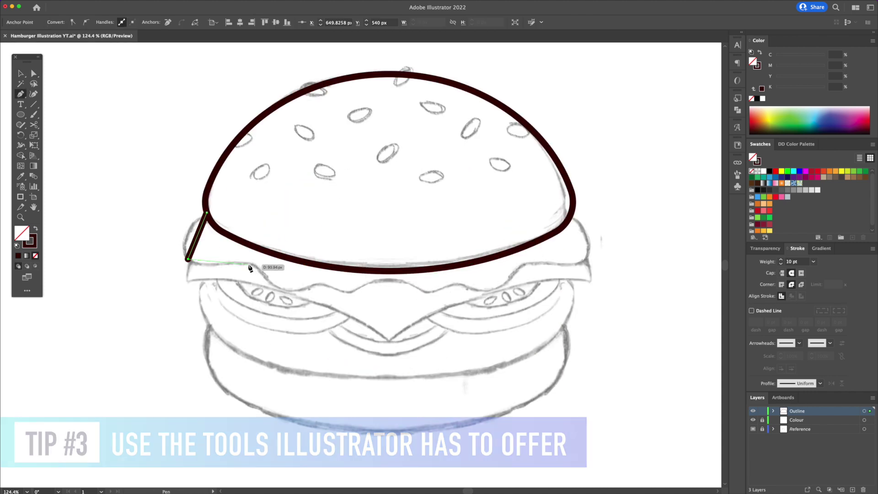
- Draw the left half of the wavy cheese outline and curve its segments
left_click(250, 263)
left_click(280, 290)
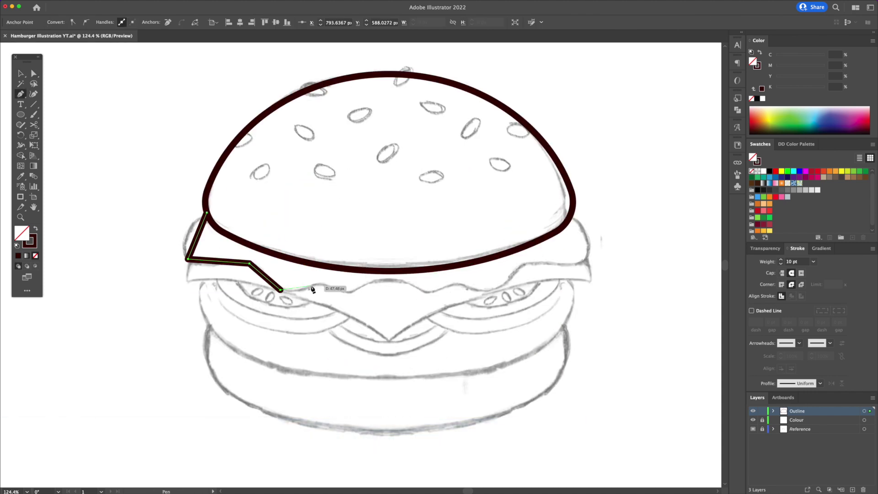
left_click(316, 283)
left_click(348, 295)
left_click(388, 283)
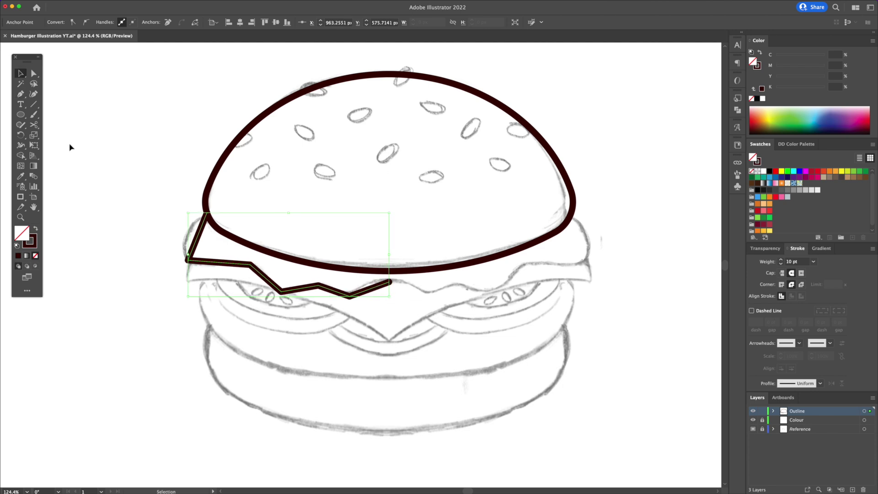
left_click(33, 94)
left_click_drag(197, 236, 185, 237)
left_click_drag(210, 263, 211, 260)
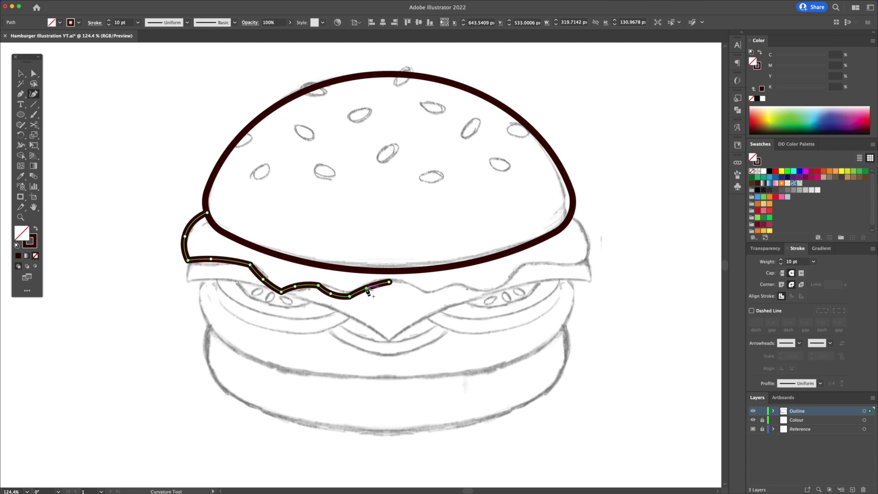
key("super")
left_click_drag(257, 282, 264, 277)
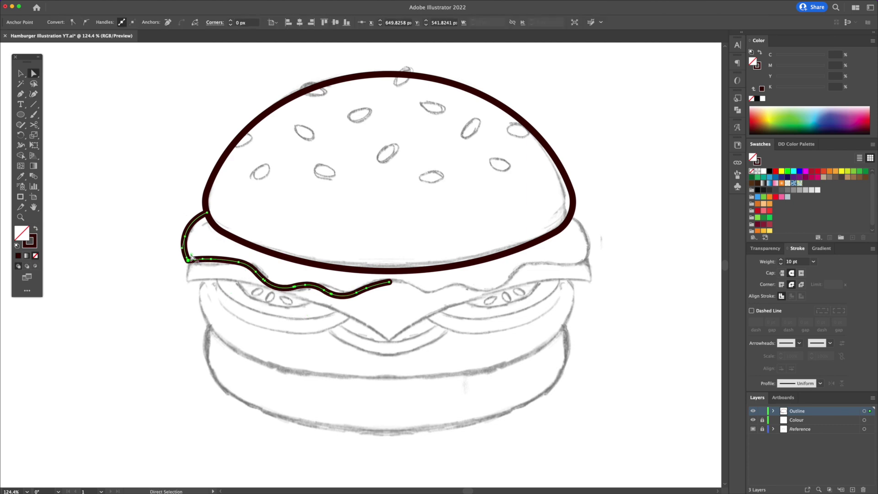
- Reflect a copy of the cheese edge across a vertical axis at the burger's centre
left_click_drag(21, 135, 46, 146)
left_click(46, 146)
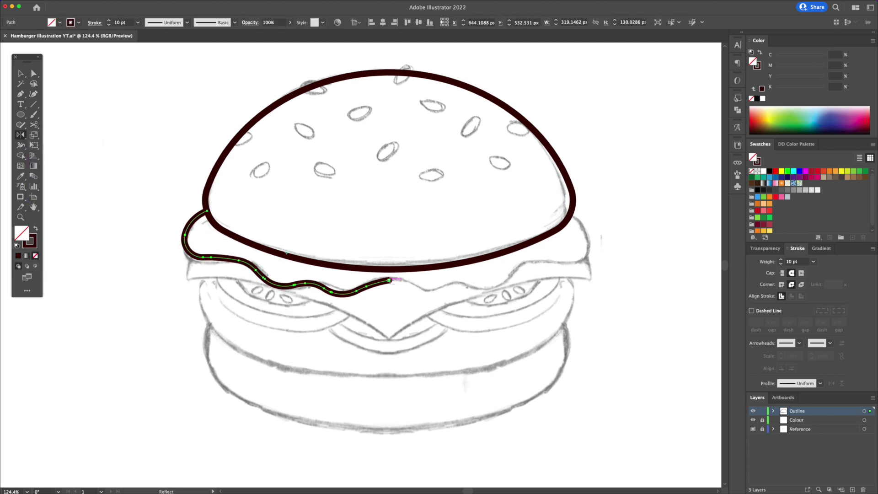
left_click(389, 279, "alt")
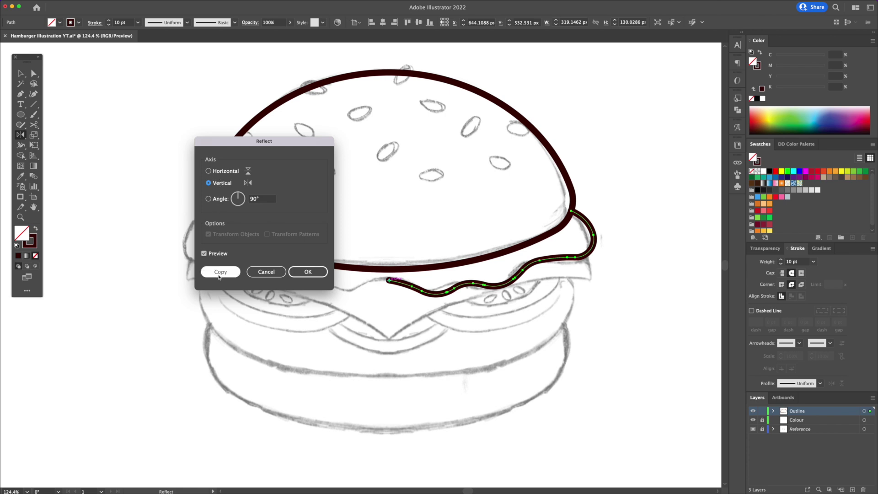
left_click(219, 272)
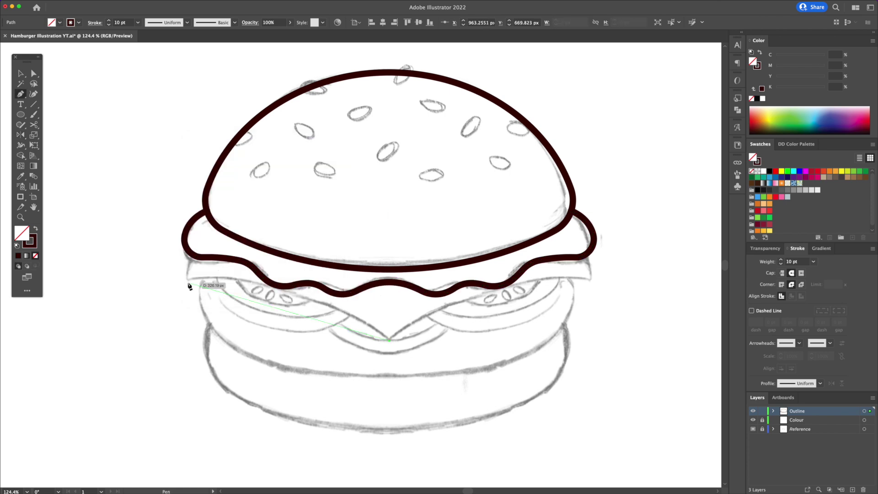
- Curve the cheese drape's pointed lower edge and mirror it to the right side
left_click(33, 94)
left_click_drag(284, 312, 283, 299)
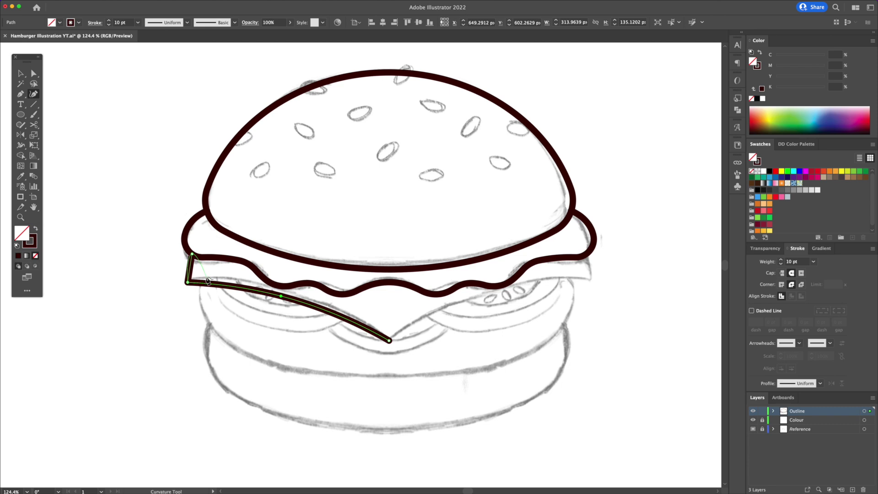
key("o")
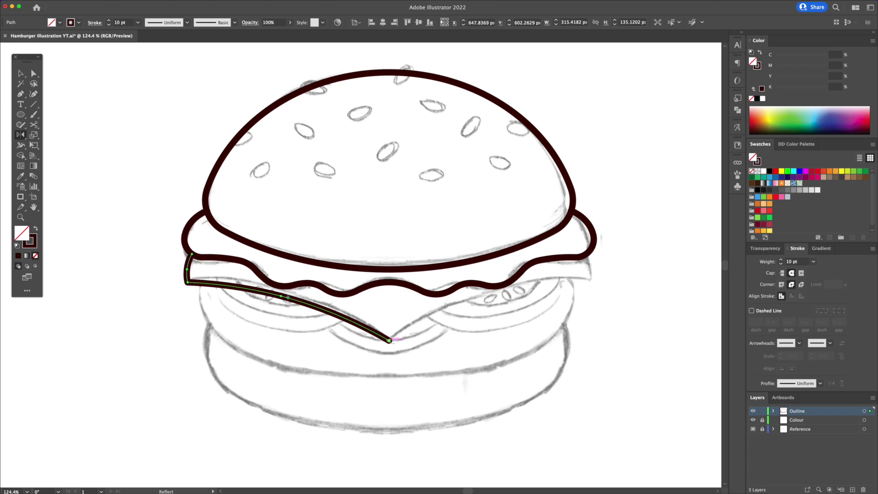
left_click(388, 340, "alt")
left_click(220, 271)
key("a")
right_click(390, 341)
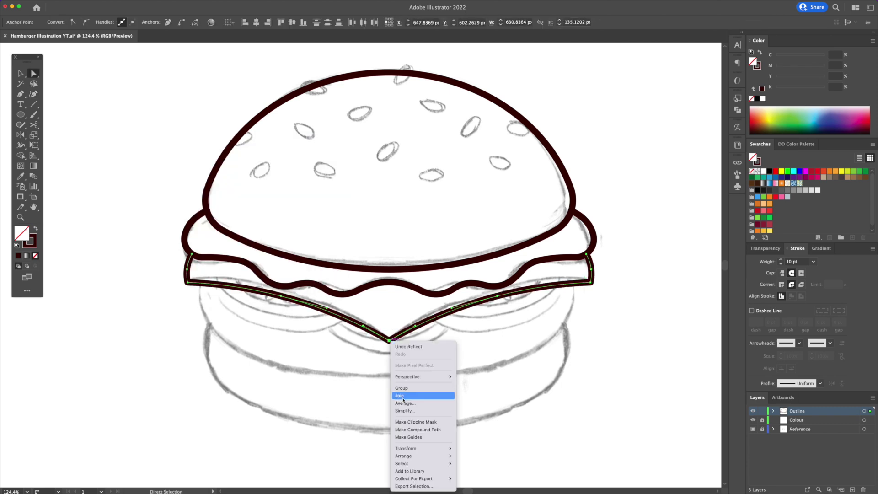
- Join the cheese halves, then draw an ellipse and copy it straight down
left_click(399, 395)
key("l")
left_click_drag(221, 237, 389, 315)
key("v")
left_click_drag(305, 316, 305, 409)
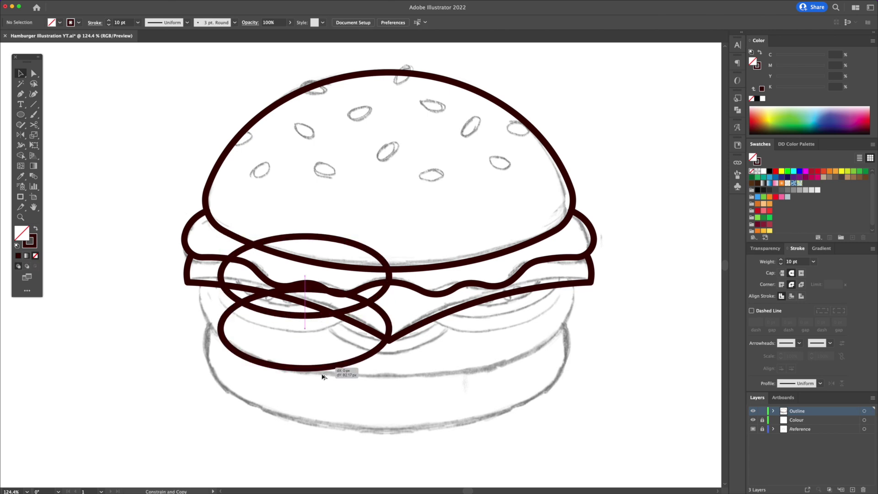
- Build a thin ring slice from the two ellipses with closed sides
left_click(305, 330)
key("Delete")
key("p")
left_click(389, 369)
left_click(389, 276)
left_click(220, 276)
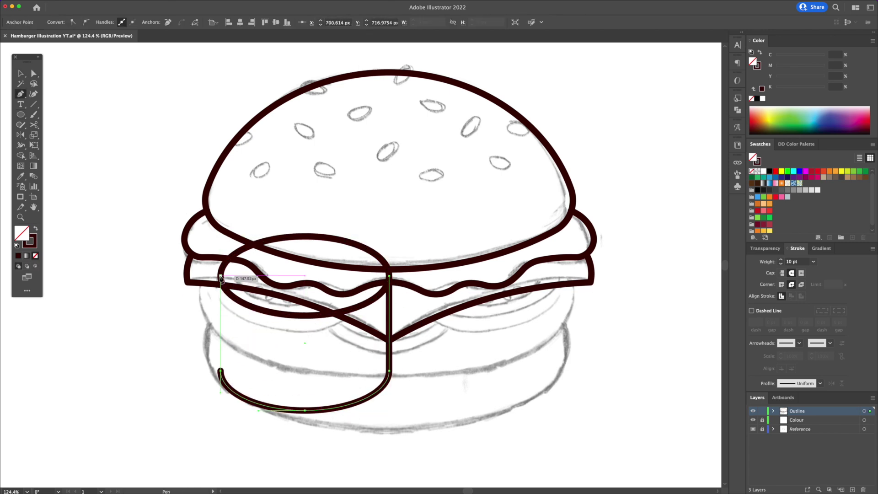
left_click(221, 371)
key("a")
left_click_drag(298, 405, 298, 335)
- Trim the ring where it hides behind the cheese and mirror it to the right
key("v")
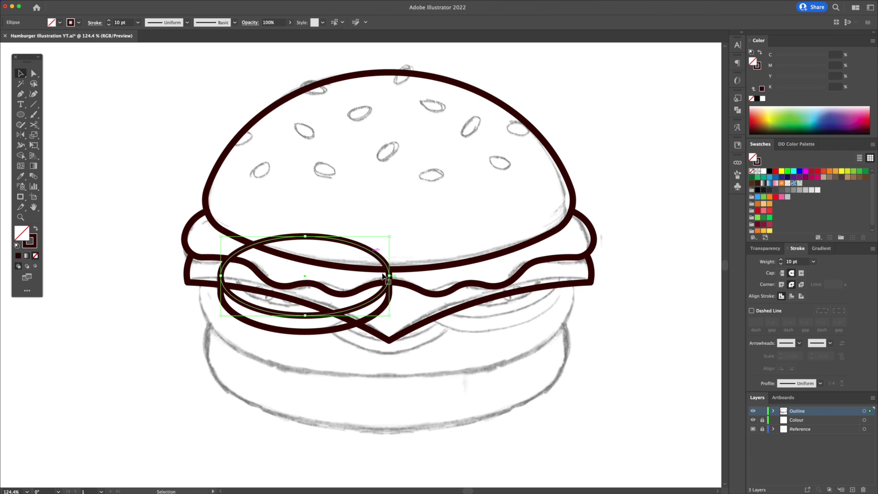
left_click(333, 310, "shift")
key("shift+m")
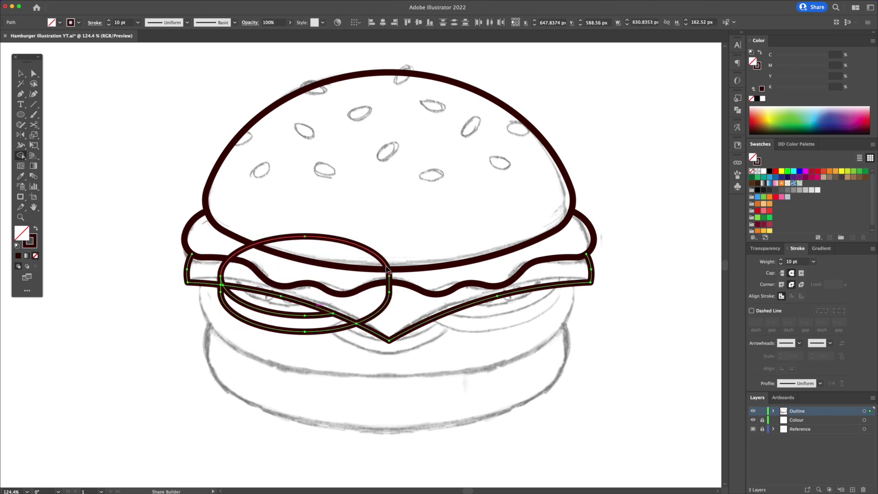
left_click_drag(387, 273, 235, 274)
key("o")
left_click(389, 340, "alt")
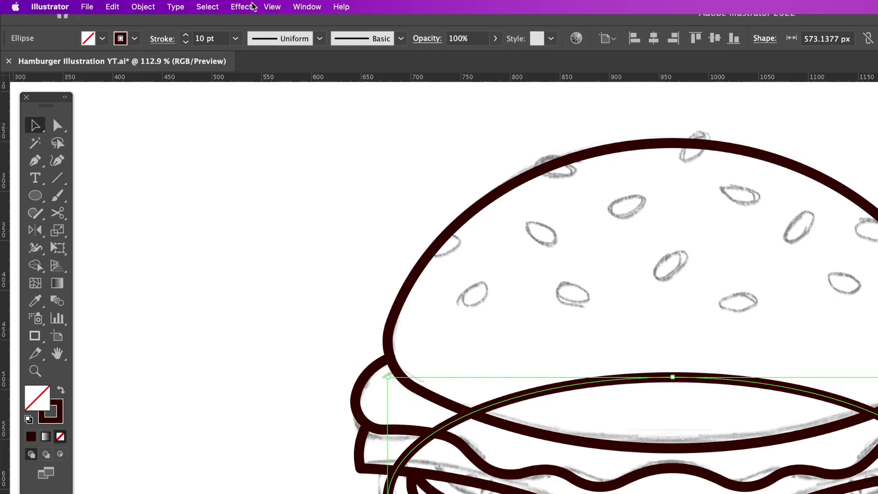
- Apply a smooth Zig Zag effect (size 1 px, 20 ridges) to the patty ellipse
left_click(243, 6)
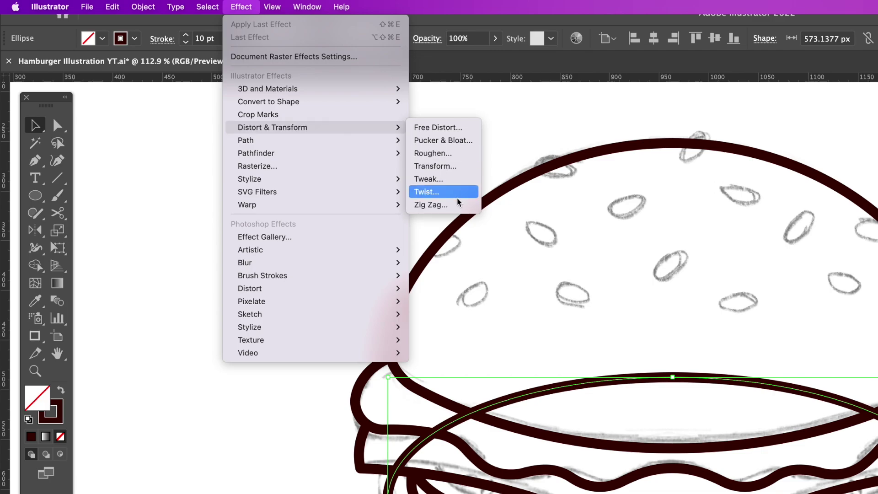
left_click(456, 199)
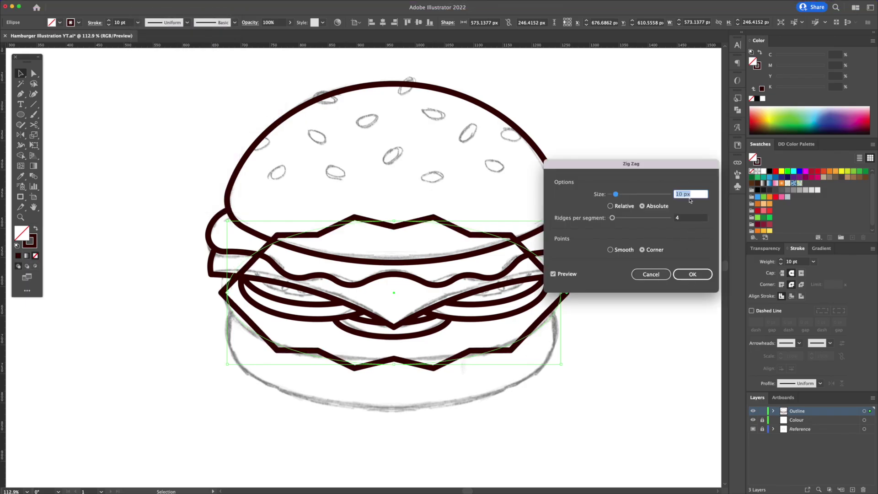
type("10")
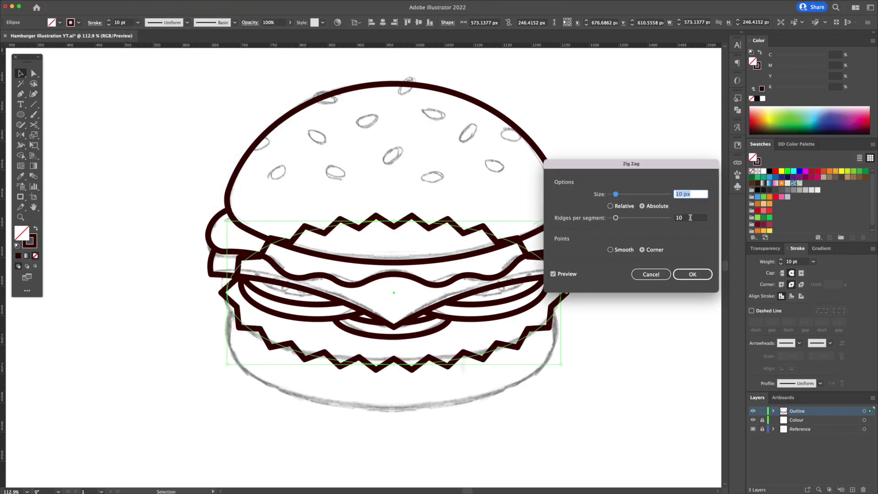
type("1")
left_click(611, 250)
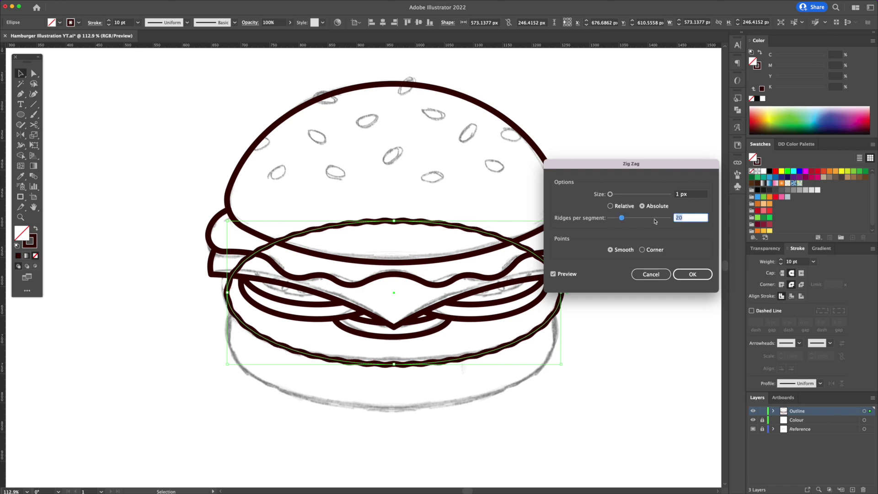
left_click(692, 275)
- Expand the zig-zag appearance and place a new ellipse over the bottom bun
left_click(81, 8)
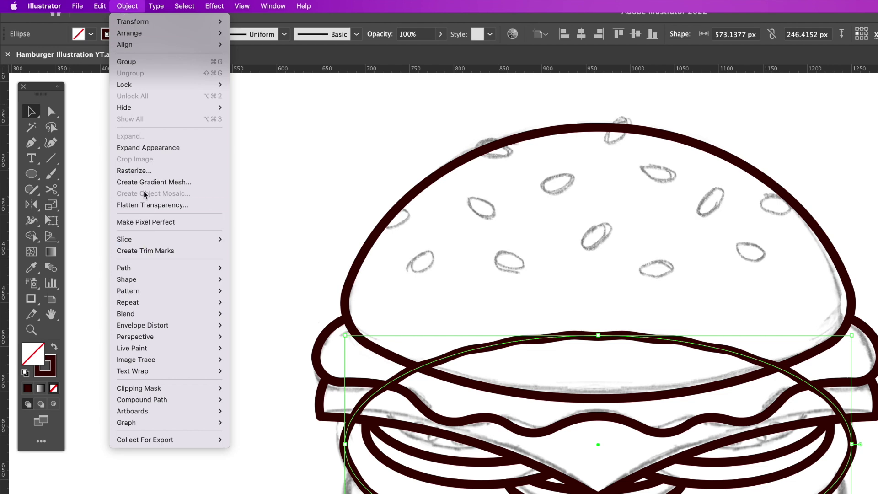
left_click(147, 148)
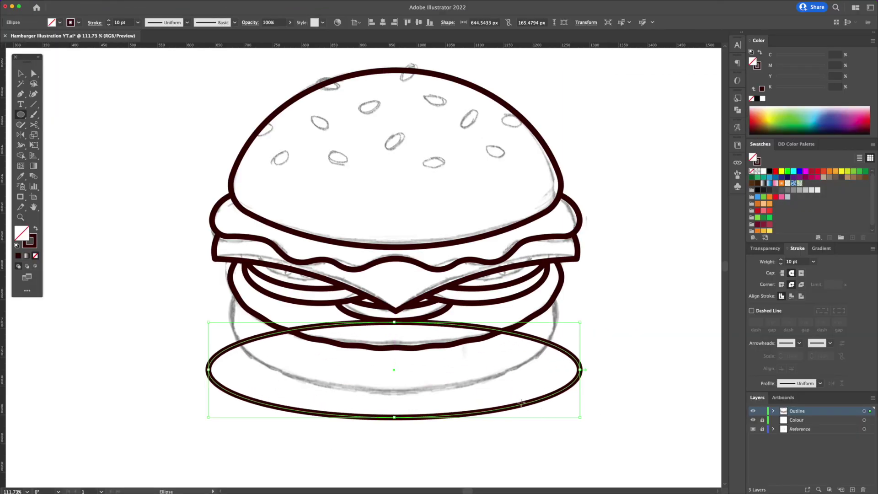
key("v")
left_click_drag(522, 402, 522, 374)
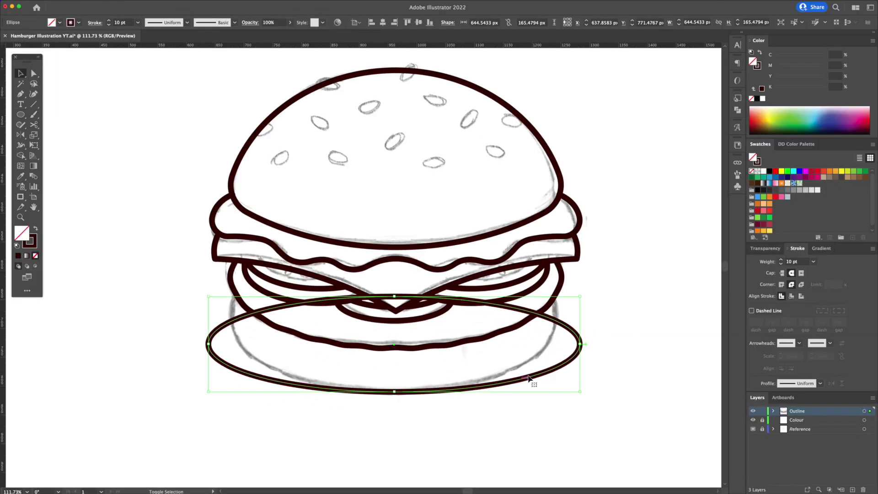
left_click_drag(580, 340, 560, 343)
- Turn the ellipse into a rounded bottom bun by removing its top and closing the sides
left_click_drag(394, 294, 394, 278)
left_click_drag(554, 335, 557, 331)
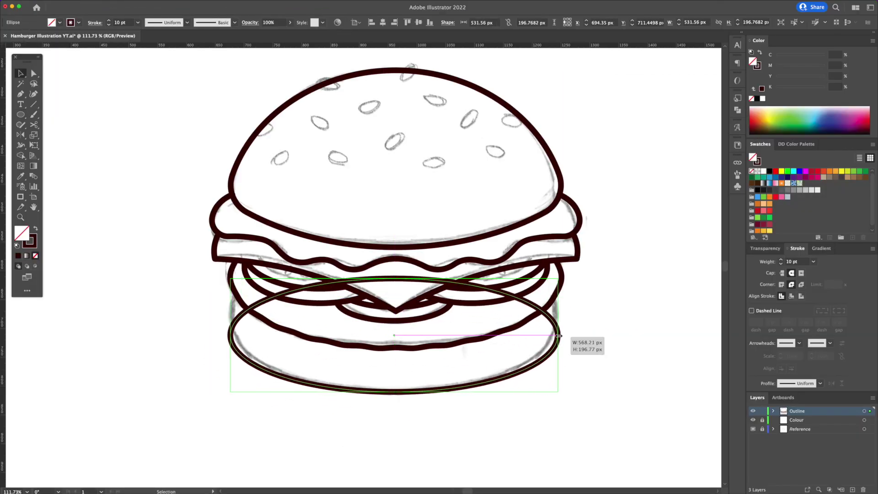
key("a")
left_click(394, 277)
key("Delete")
scroll(377, 285, "up", 3)
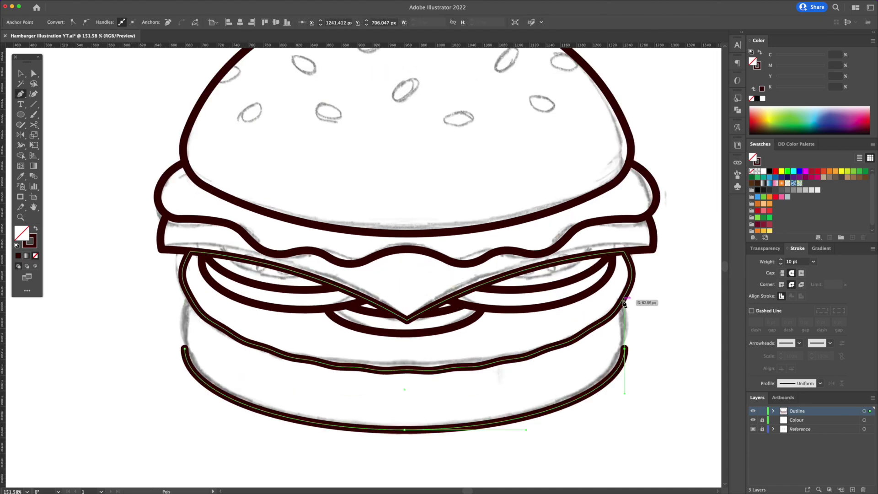
key("p")
left_click(185, 347)
left_click(186, 287)
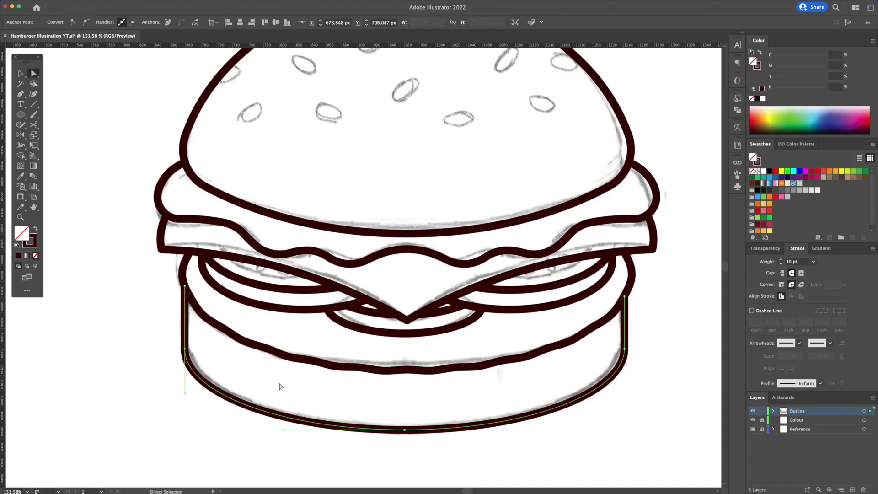
- Copy sesame seed outlines across the top bun
key("v")
key("ctrl+0")
left_click_drag(399, 191, 404, 142)
mouse_move(355, 183)
left_mouse_down()
mouse_move(353, 153)
mouse_move(360, 160)
mouse_move(305, 181)
left_mouse_up()
left_click_drag(470, 200, 475, 202)
left_click(420, 210)
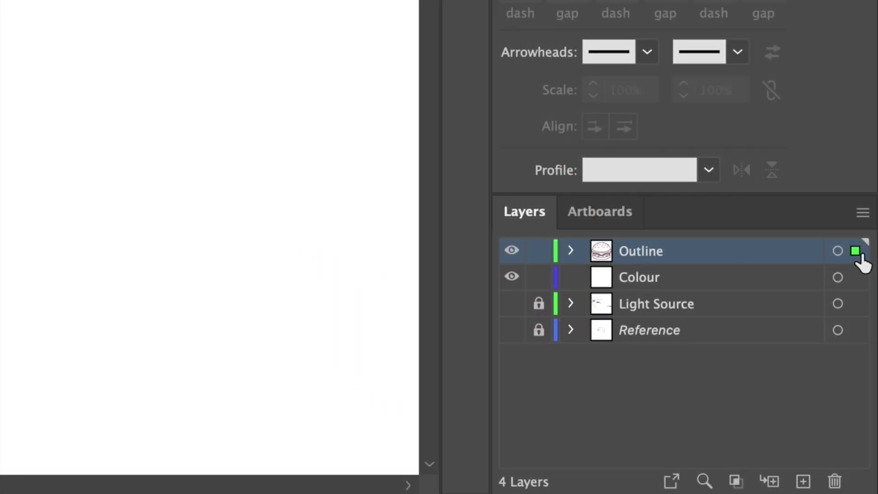
- Copy the outline into the Colour layer, lock Outline, and fill the cheese yellow
left_click_drag(855, 251, 858, 277)
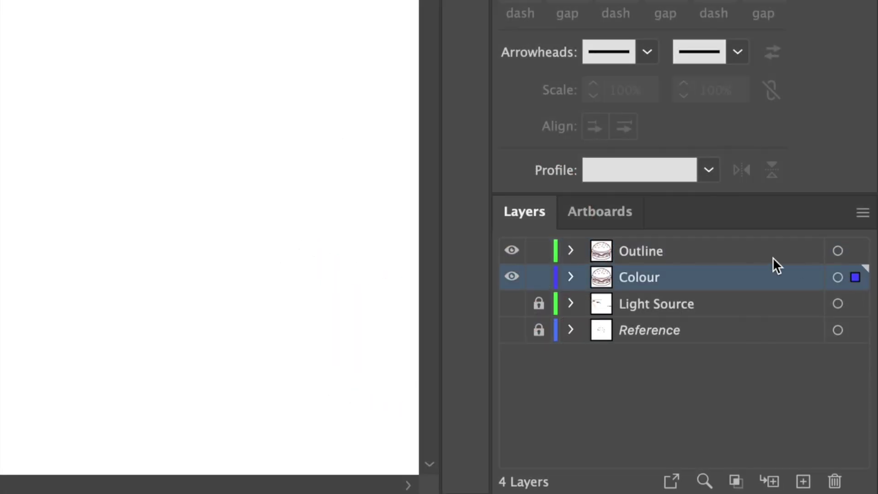
left_click(520, 247)
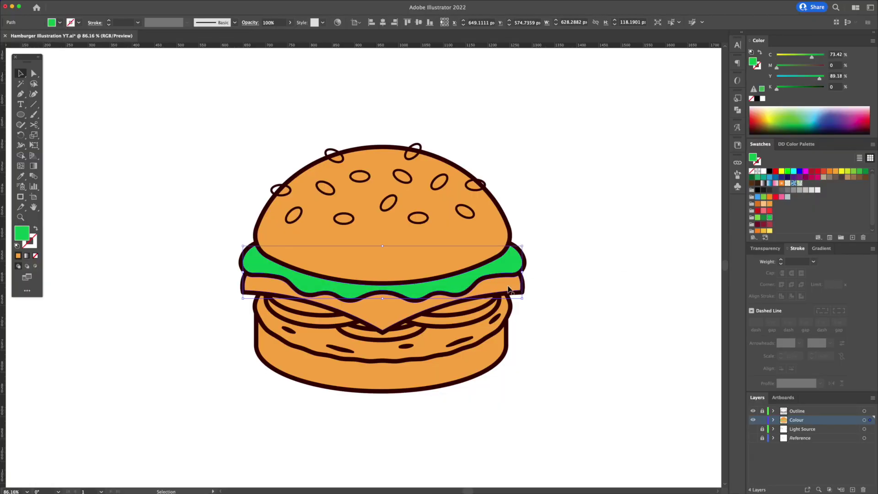
left_click(509, 288)
left_click(764, 231)
left_click(640, 259)
- Fill the patty dark red and the two side slices red
left_click(438, 341)
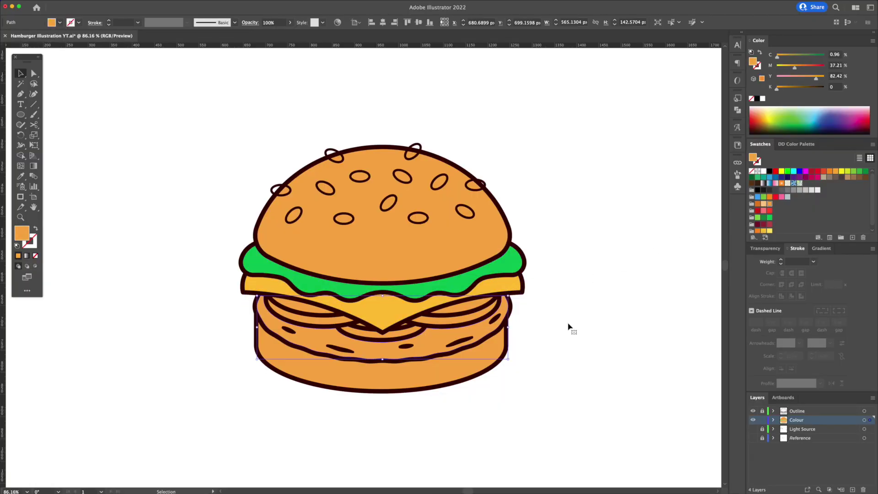
left_click(767, 225)
left_click(580, 293)
left_click(469, 321)
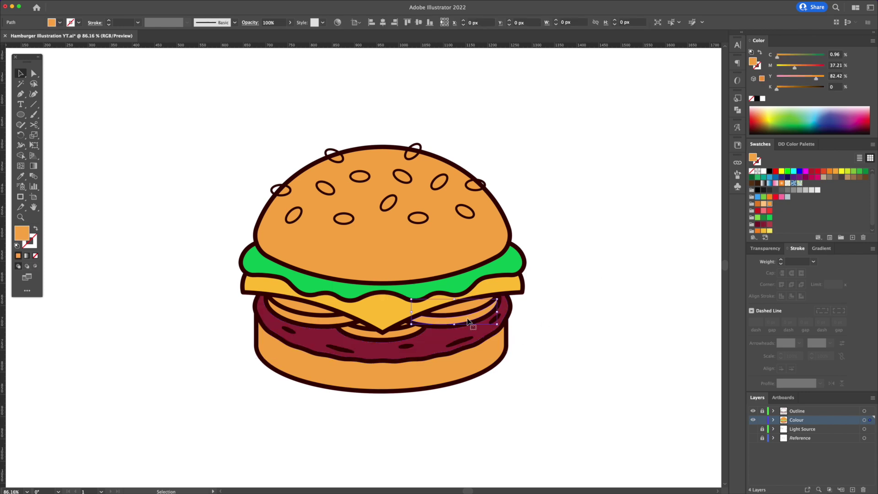
left_click(342, 326, "shift")
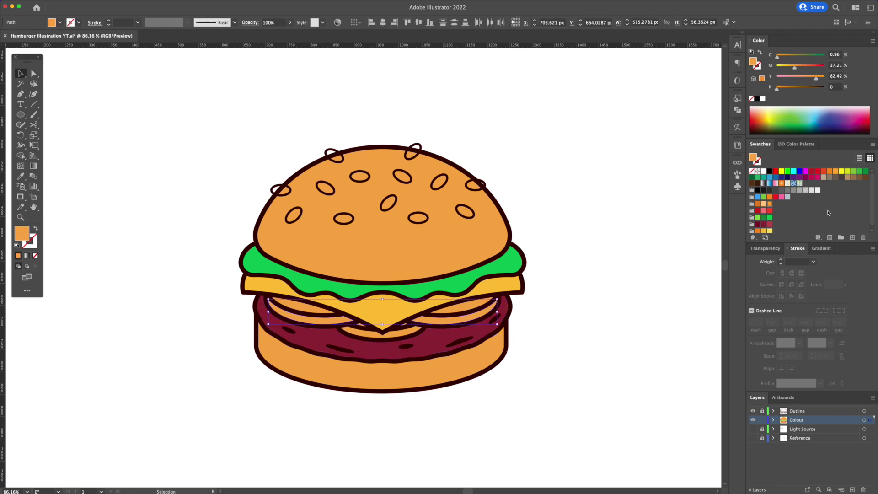
left_click(770, 211)
left_click(541, 305)
- Fill the middle ring pink and the sesame seeds light orange
left_click(459, 315)
left_click(418, 312, "shift")
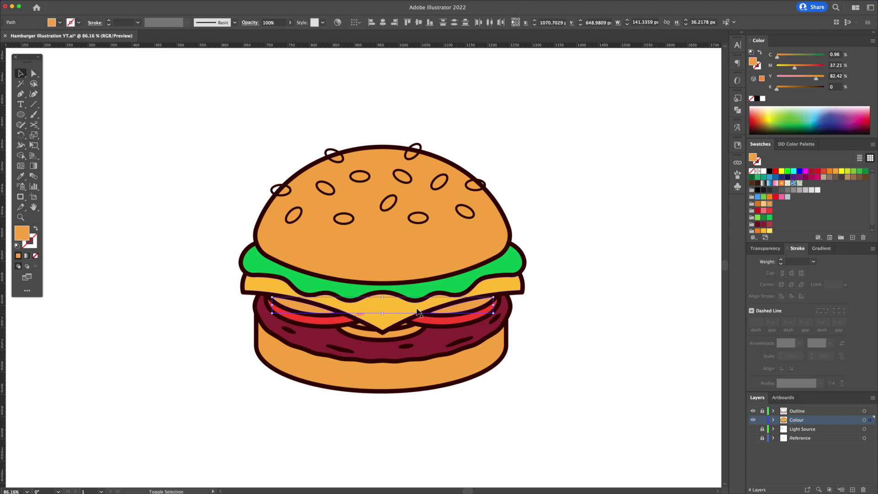
left_click(759, 211)
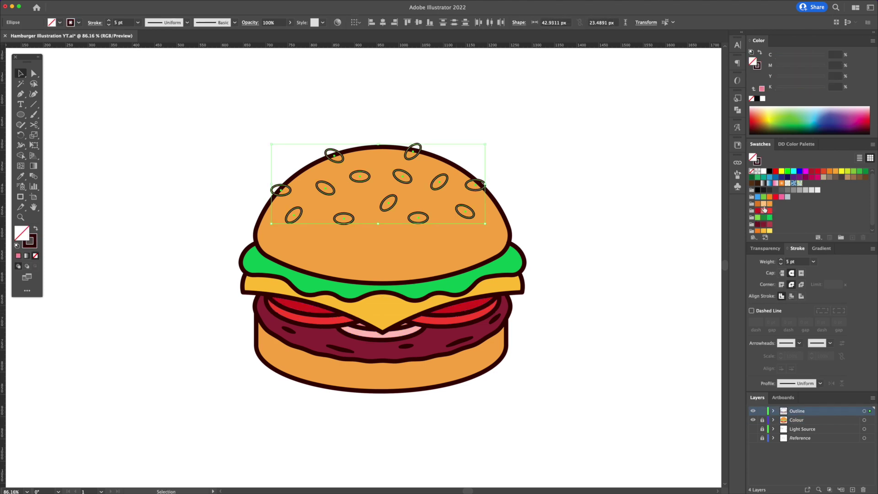
left_click(763, 204)
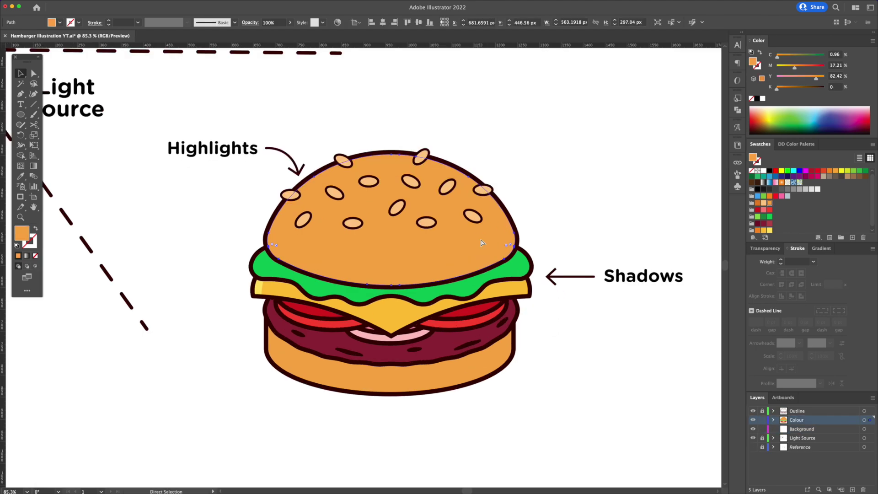
- Cut a darker orange crescent shadow along the top bun's right side
key("v")
left_click_drag(492, 245, 431, 237)
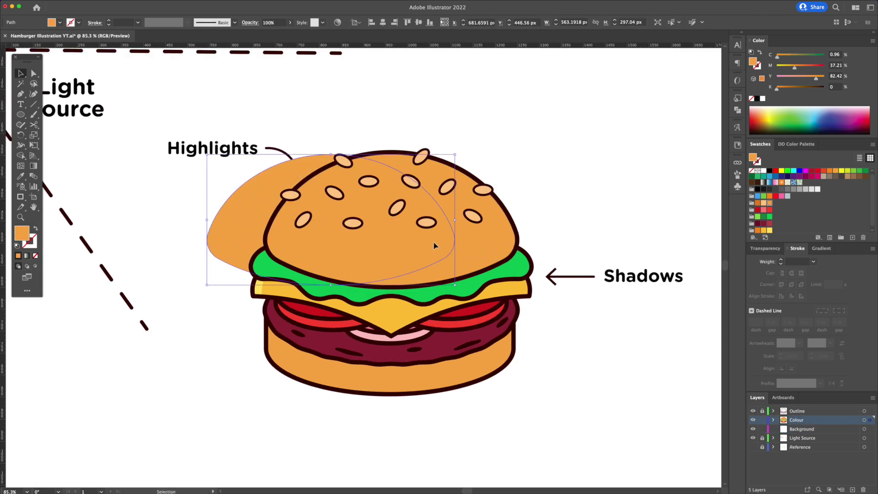
left_click(485, 247, "shift")
key("shift+m")
left_click_drag(304, 259, 247, 215)
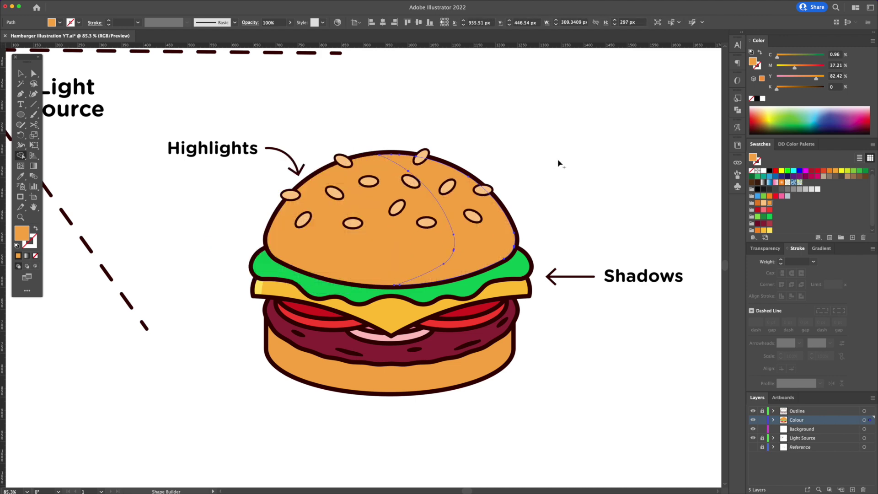
key("v")
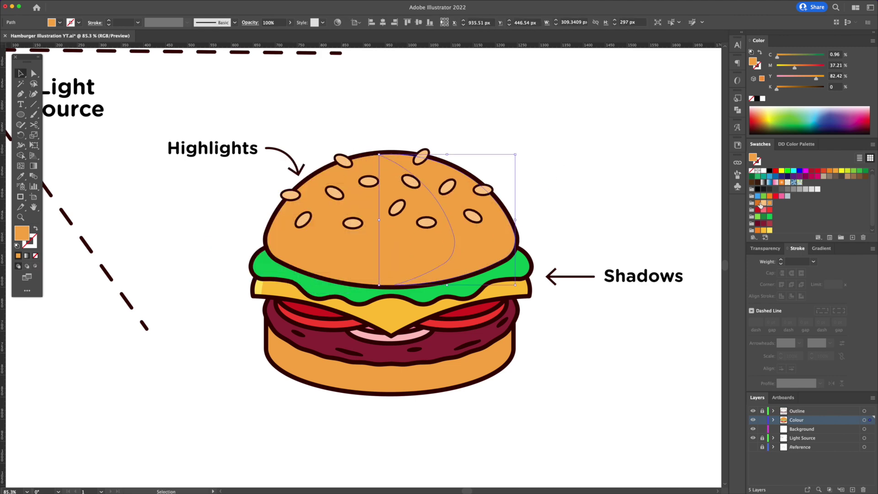
left_click(758, 202)
left_click(488, 363)
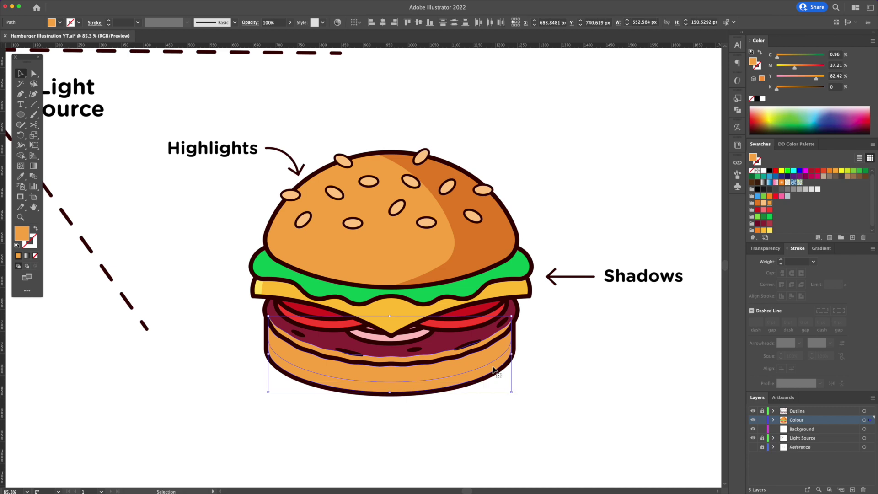
key("shift+m")
- Trim the bottom bun to a lower-edge crescent and colour it darker
left_click_drag(503, 361, 279, 361)
key("i")
left_click(507, 231)
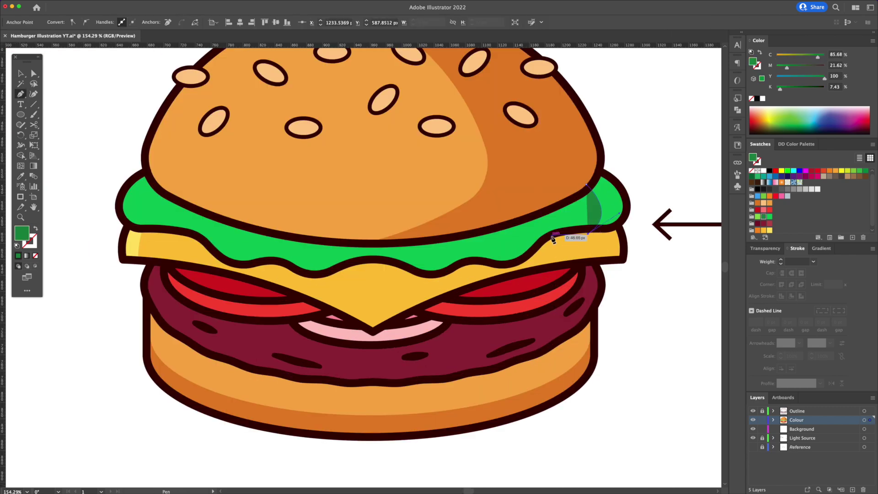
- Draw a dark green shadow clipped inside the lettuce's right side
left_click(552, 237)
left_click_drag(466, 249, 390, 271)
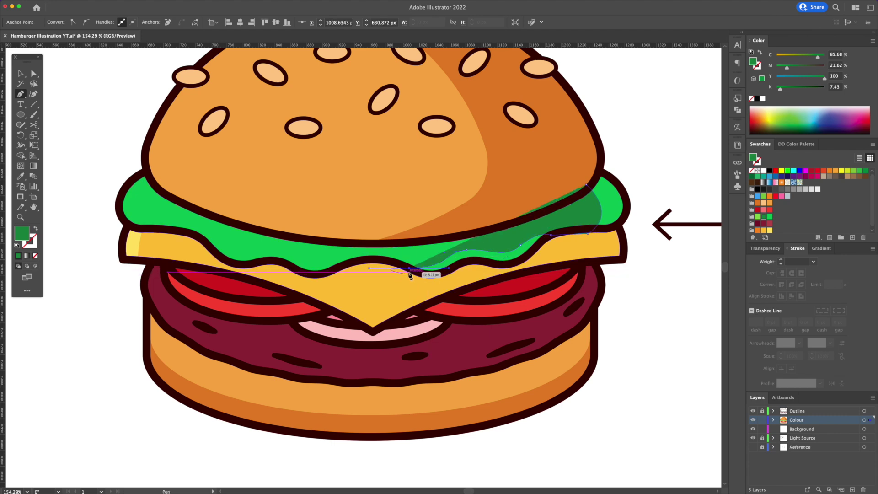
left_click(409, 294)
left_click(638, 271)
left_click(652, 183)
left_click(614, 166)
left_click(580, 172)
left_click(591, 187)
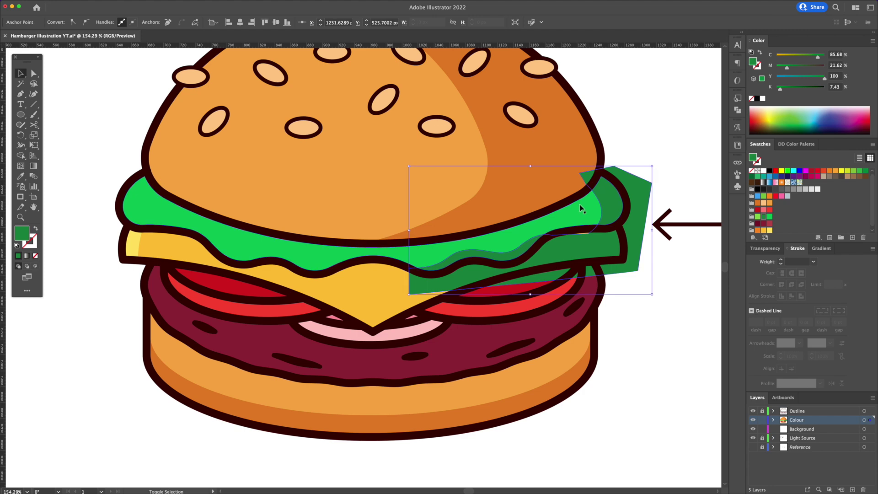
left_click(580, 204, "shift")
key("ctrl+7")
- Draw an orange shadow clipped inside the cheese's right half
left_click(404, 233)
left_click_drag(389, 306, 340, 355)
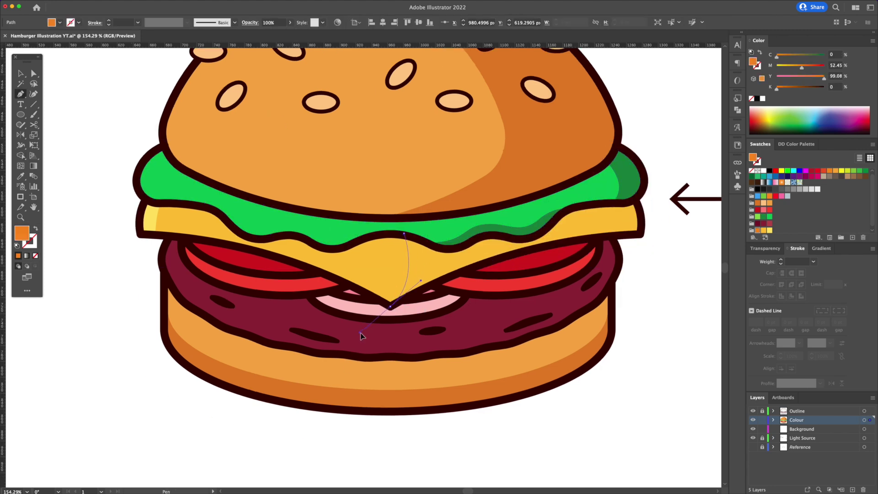
left_click(390, 307)
left_click(390, 319)
left_click(665, 319)
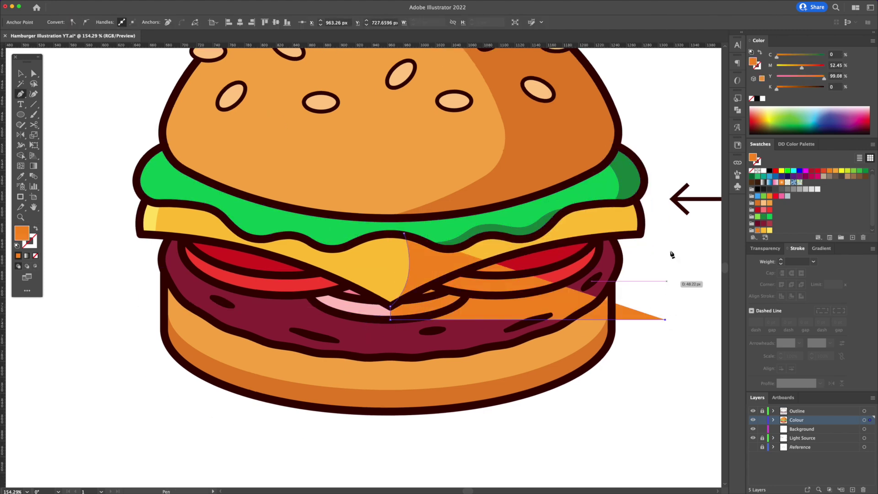
left_click(665, 181)
left_click(404, 233)
left_click(377, 255, "shift")
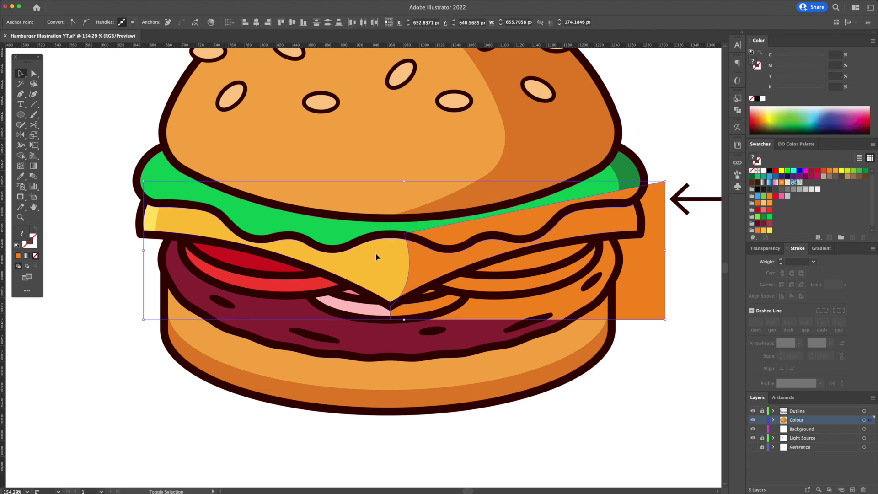
key("ctrl+7")
- Shade the tomato's right side by splitting it with an overlapping rectangle via Shape Builder
left_click_drag(535, 202, 618, 300)
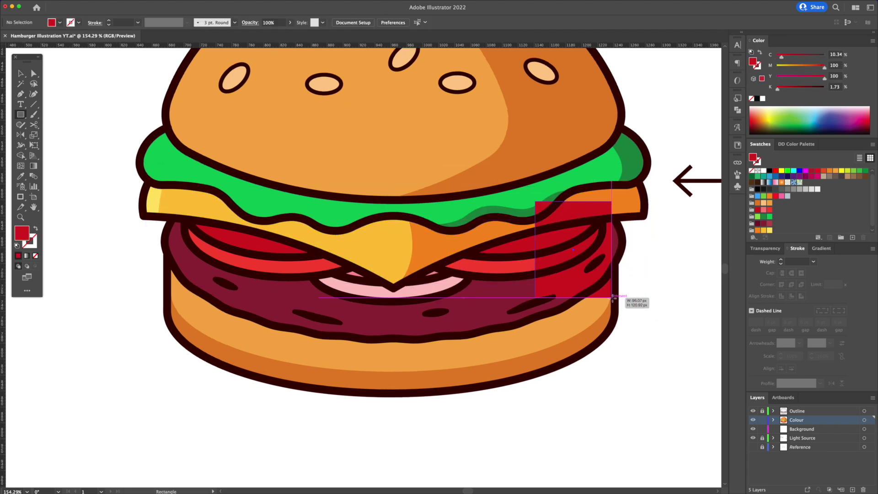
key("shift+m")
left_click(567, 286, "alt")
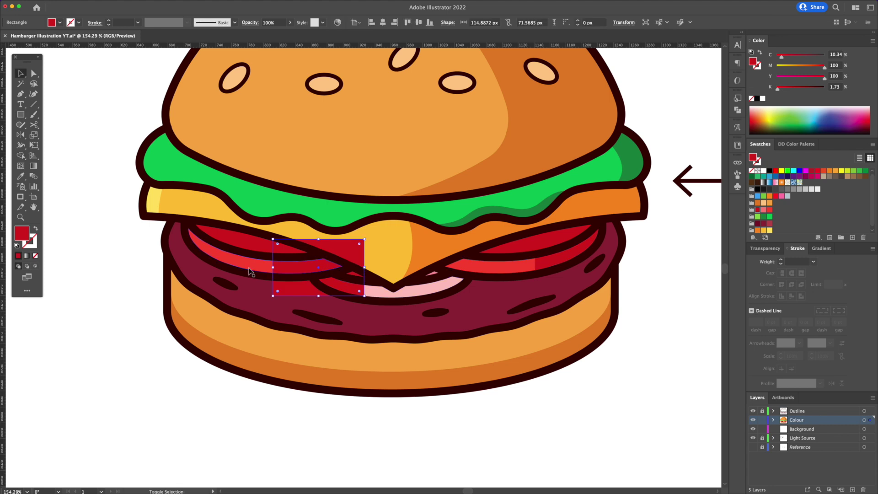
- Add darker pink shading to the ham with a rectangle trimmed to its shape
key("m")
left_click_drag(402, 266, 479, 312)
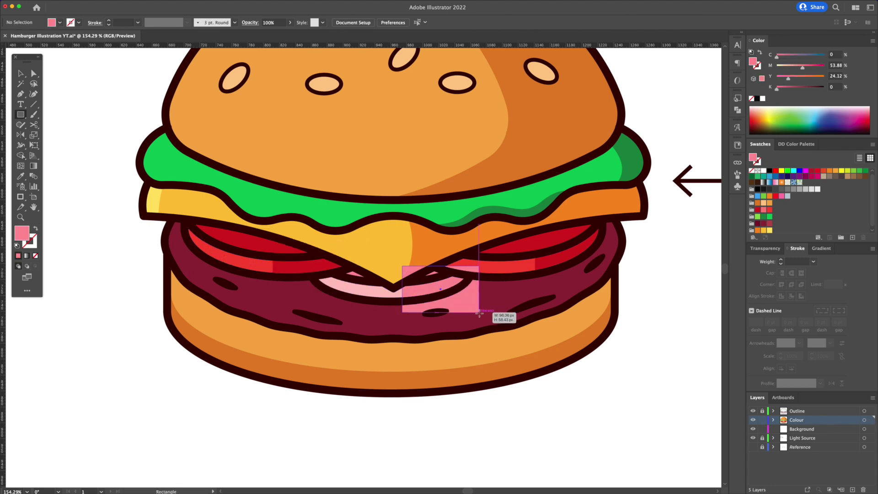
key("v")
left_click(365, 293, "shift")
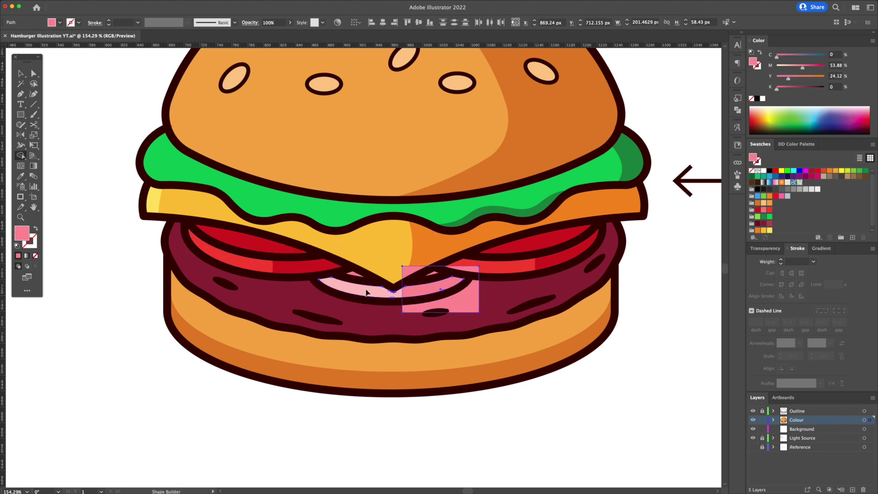
left_click(442, 305, "alt")
key("v")
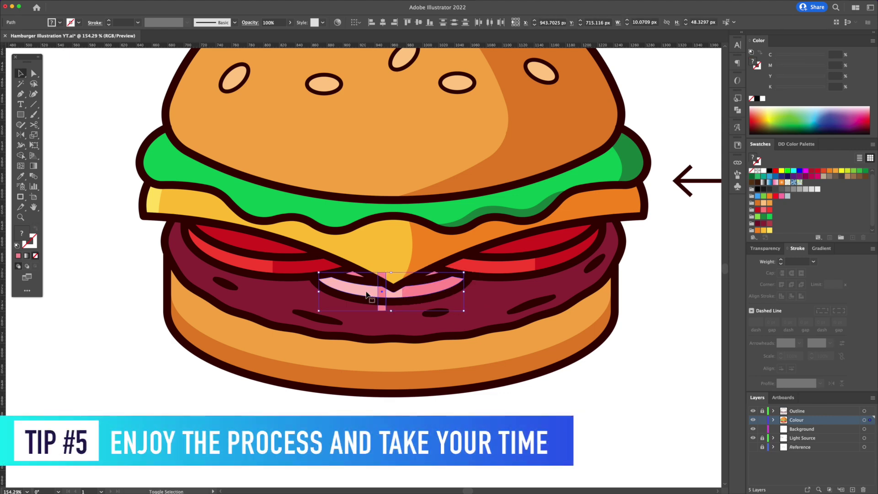
- Pen-draw a closed dark maroon shadow shape over the patty's right side
key("p")
left_click(417, 277)
left_click_drag(417, 343, 421, 344)
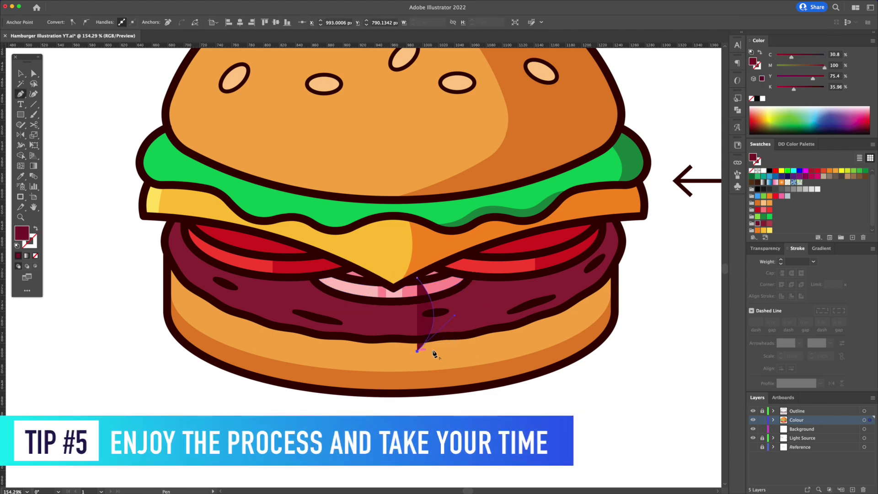
left_click(637, 351)
left_click(637, 187)
left_click(495, 187)
left_click(417, 277)
key("v")
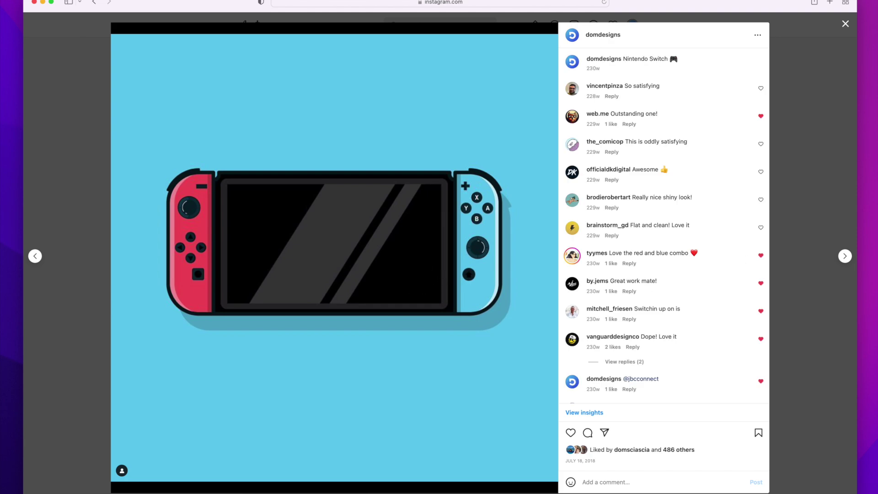
- Close the Nintendo Switch post, scroll up the profile grid and open the Tiger post
left_click(851, 34)
scroll(590, 185, "up", 3)
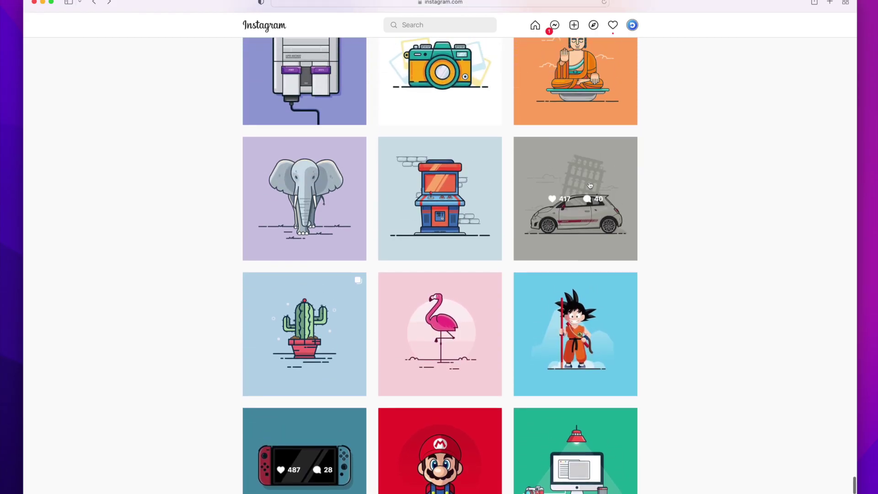
scroll(590, 185, "up", 3)
scroll(590, 185, "up", 1)
scroll(653, 199, "up", 10)
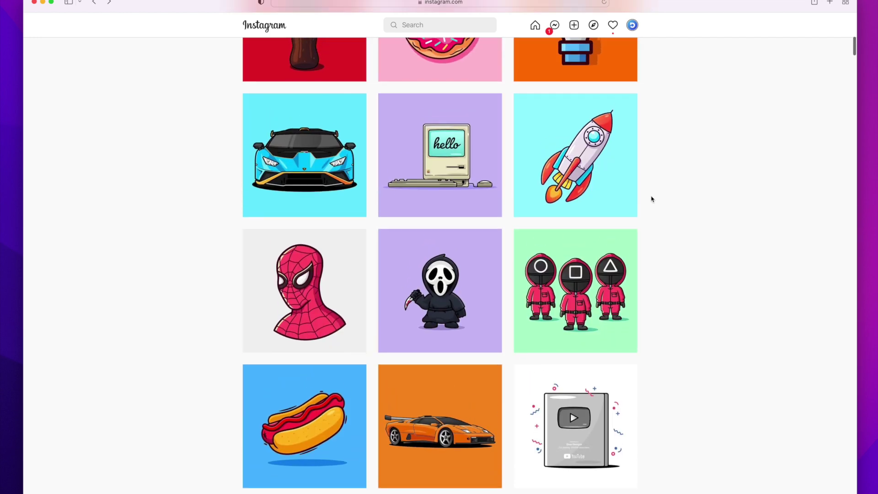
scroll(652, 198, "up", 3)
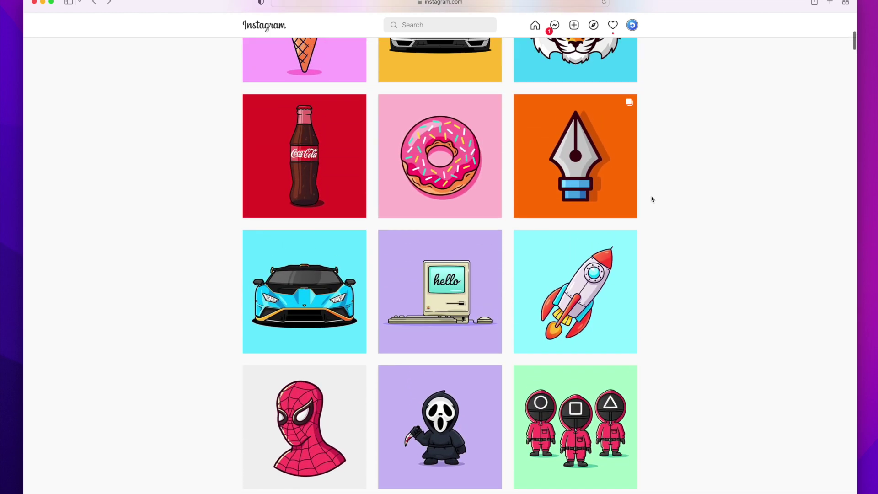
scroll(652, 197, "up", 2)
left_click(631, 194)
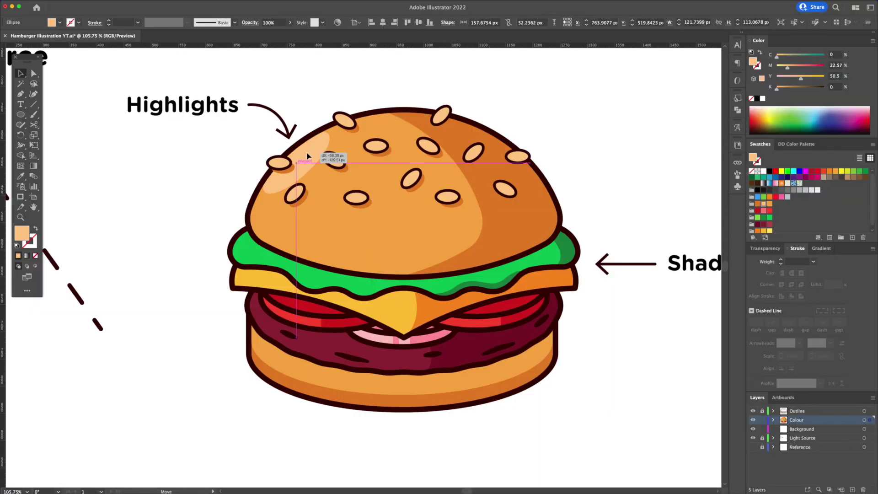
- Make a vertically mirrored copy of the dark green lettuce shadow for the other side
left_click(374, 288)
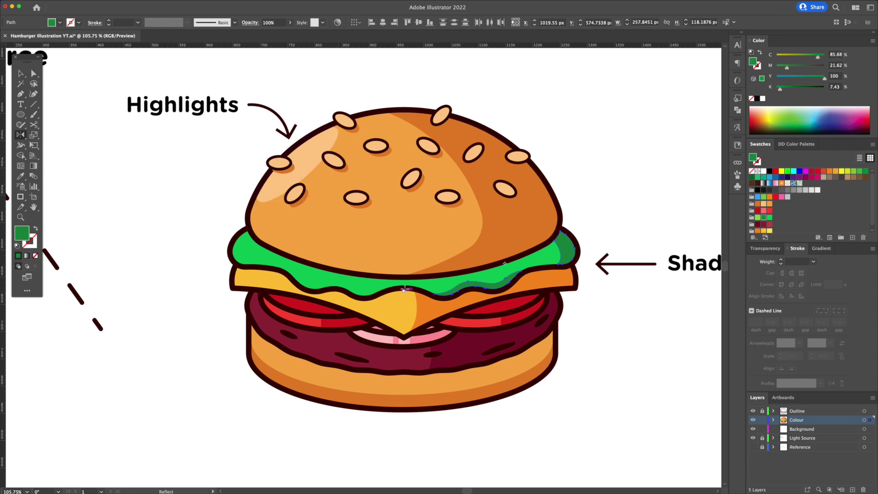
key("o")
key("Return")
left_click(238, 274)
key("v")
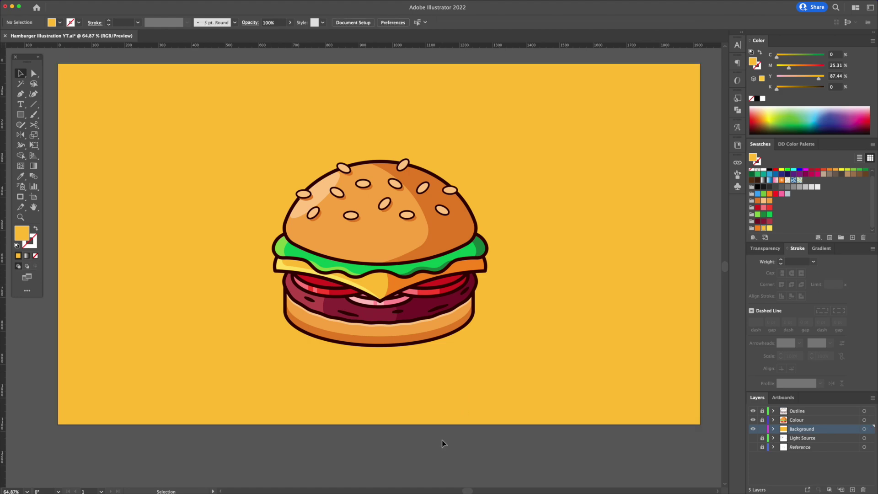
- Draw an orange oval ellipse under the bottom bun as the burger's cast shadow
key("l")
left_click_drag(285, 295, 511, 357)
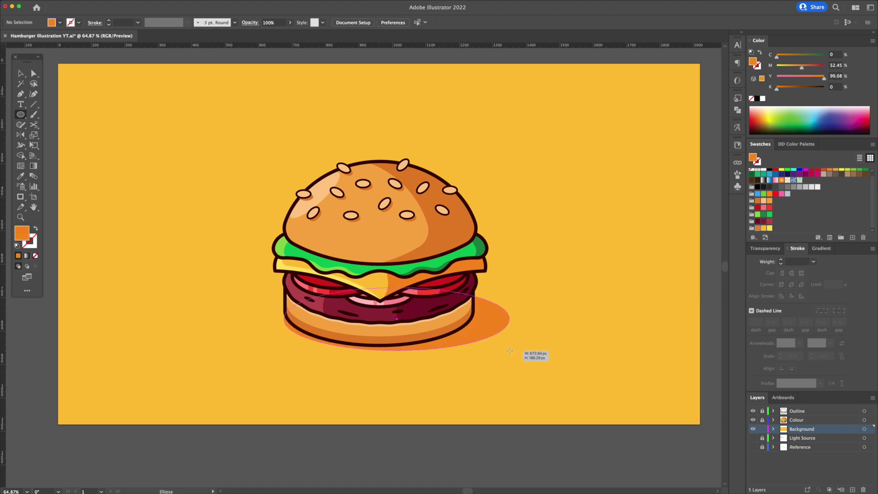